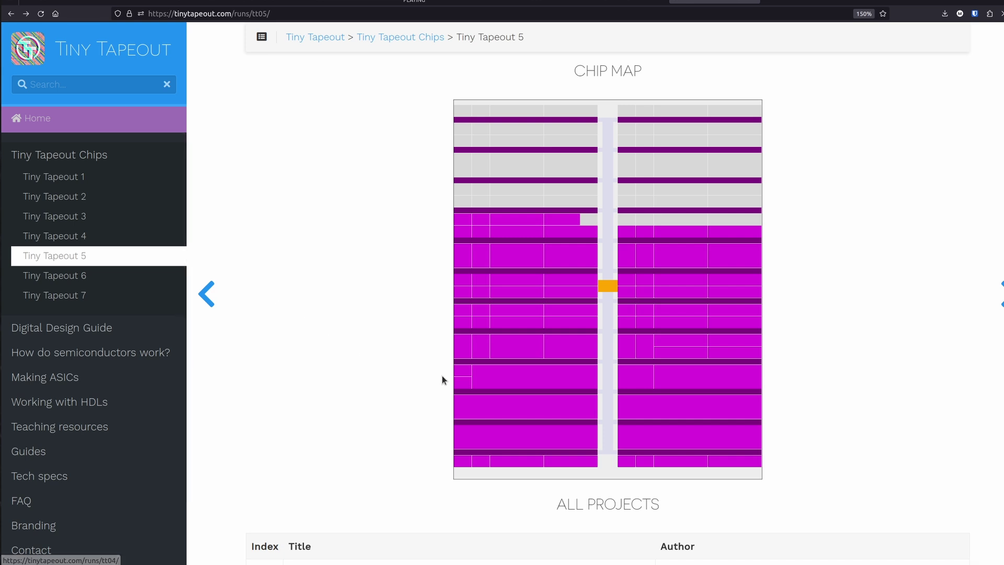
- Open the 271 TT05 Analog Testmacro (Ringo, DAC) project page and highlight its author line and description
mouse_move(469, 374)
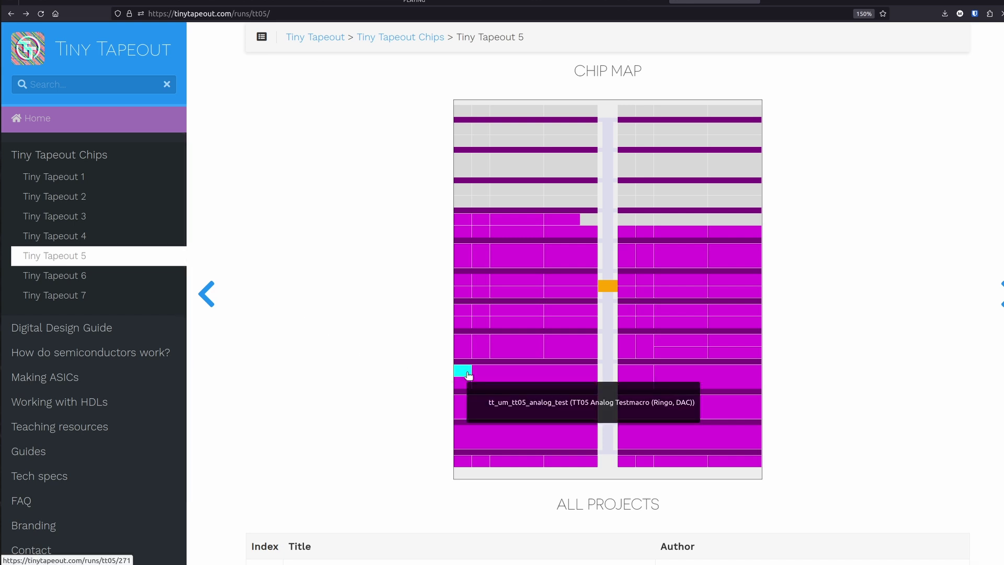
click(468, 374)
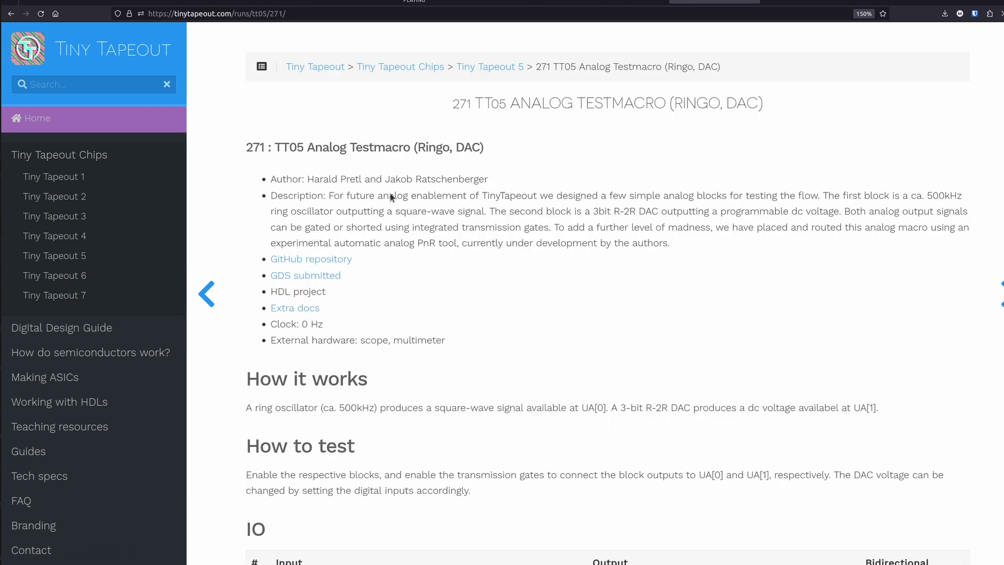
drag(338, 184, 489, 179)
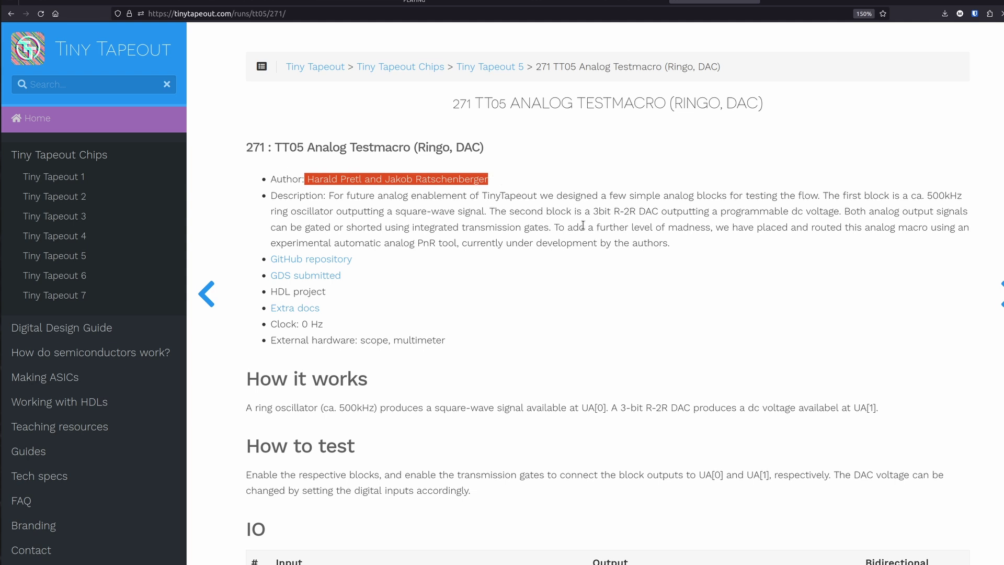
drag(559, 227, 816, 240)
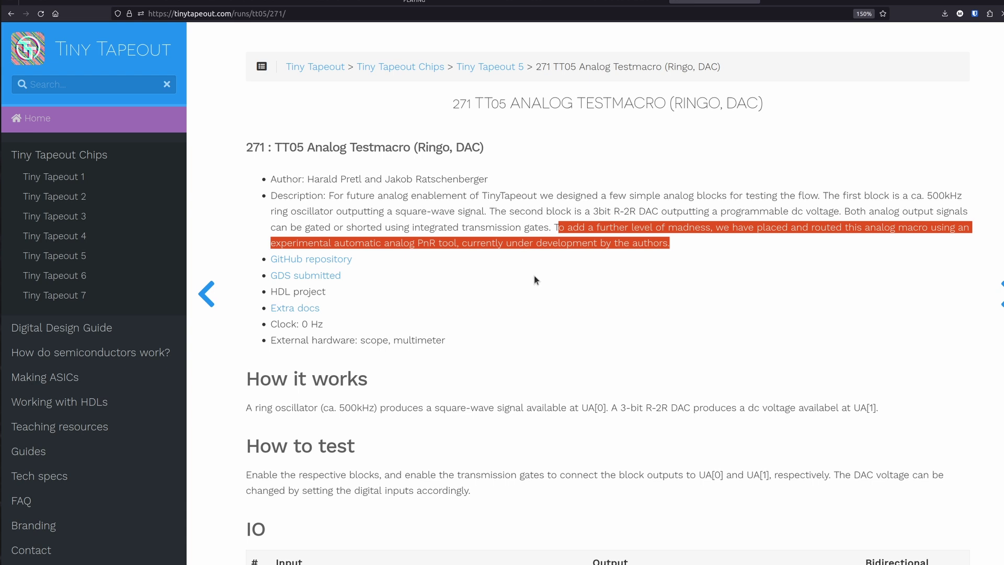
click(448, 224)
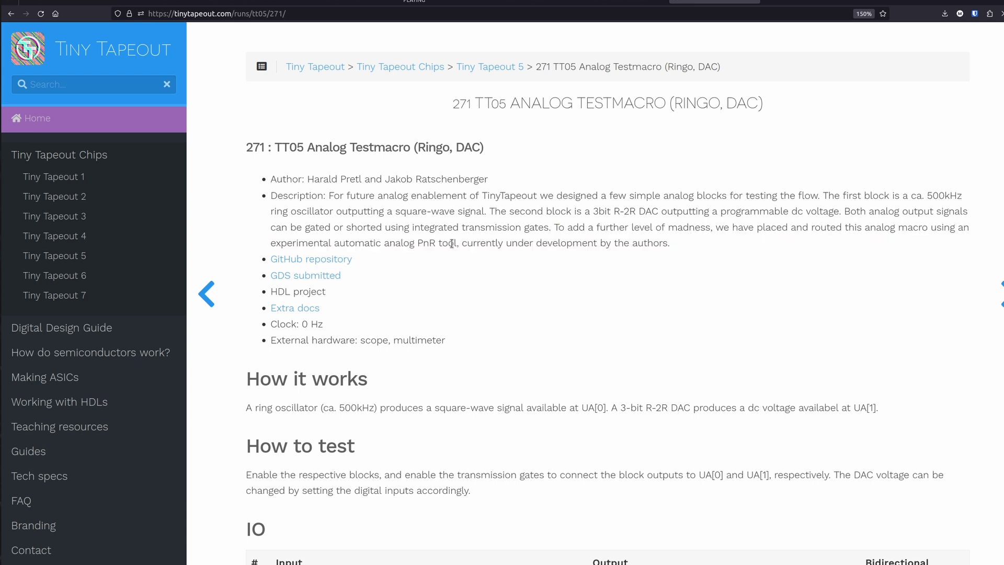
- Review the IO table, then follow the link to the project's GitHub repository
scroll(451, 244, down, 5)
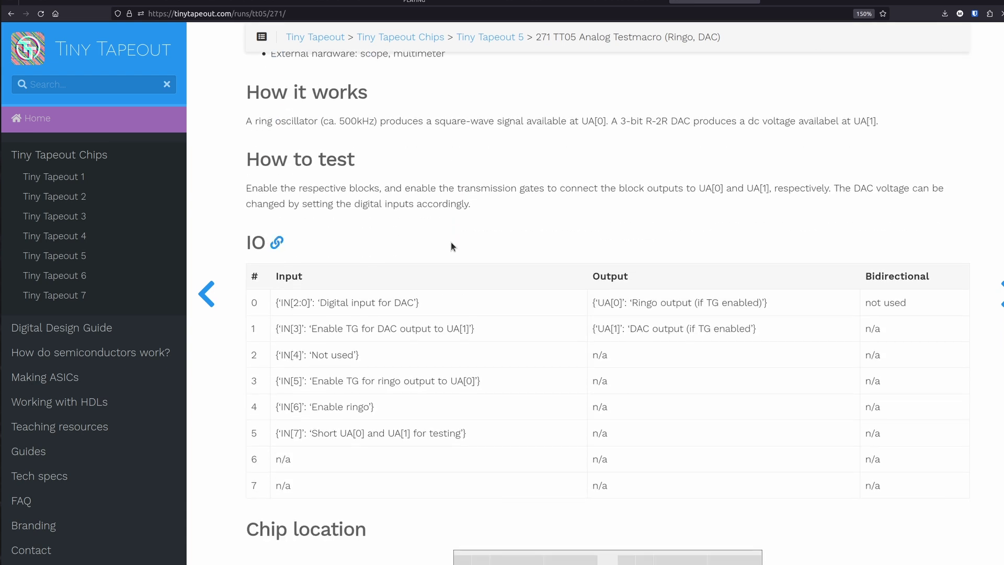
scroll(446, 227, up, 5)
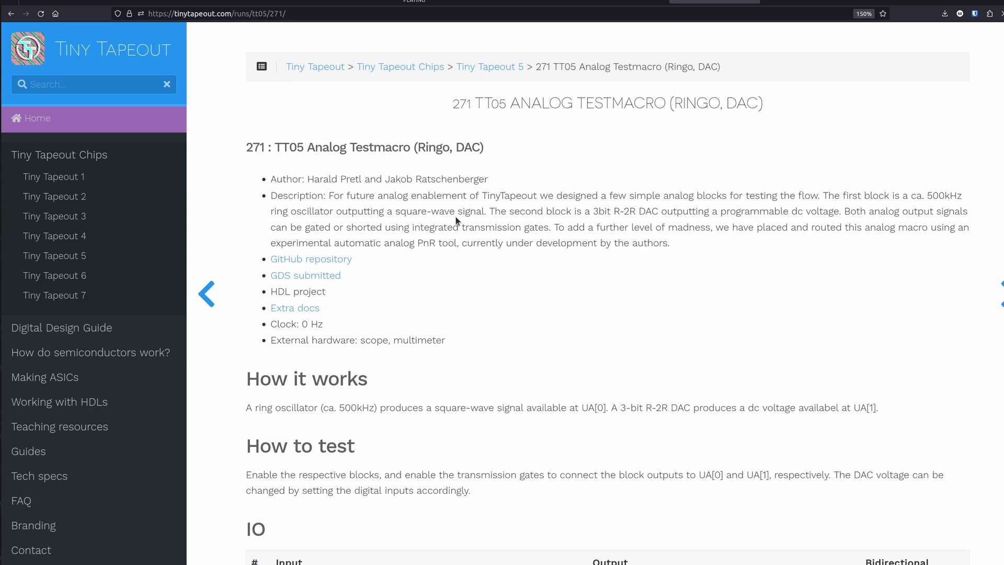
click(316, 261)
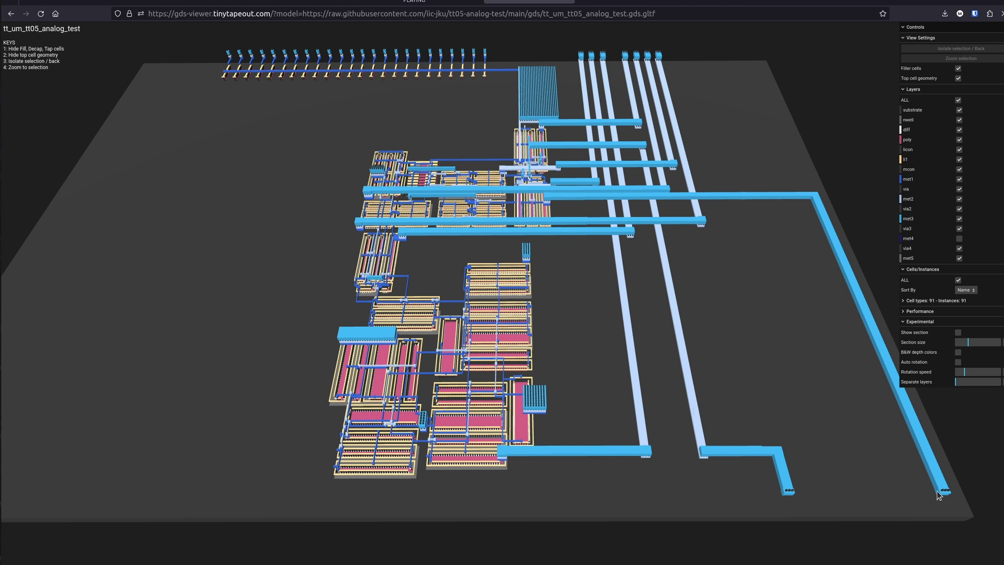
- Orbit the tt_um_tt05_analog_test 3D layout down to a lower viewing angle
drag(721, 358, 690, 261)
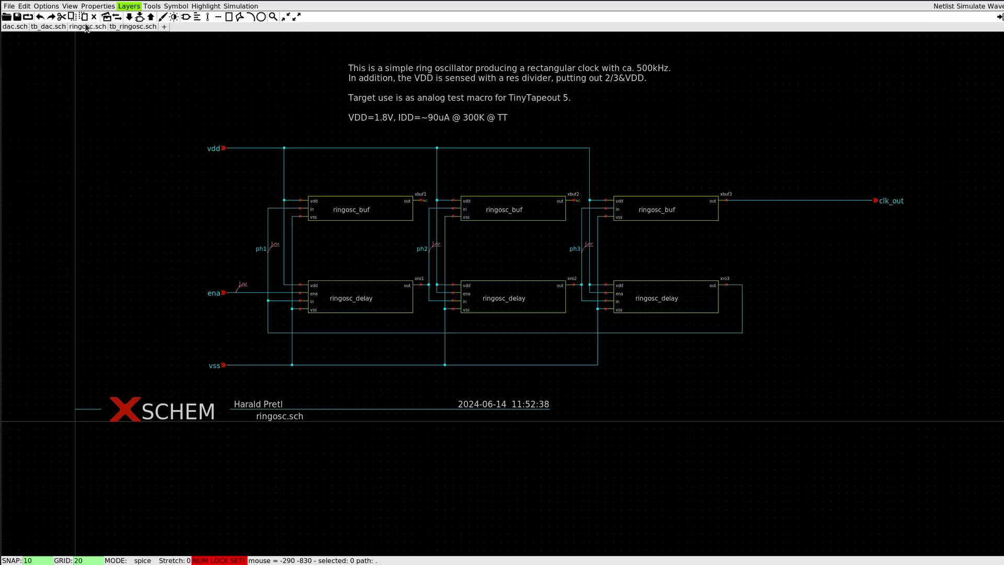
- Look inside the middle ringosc_buf instance's schematic, then return to the ring oscillator
click(520, 217)
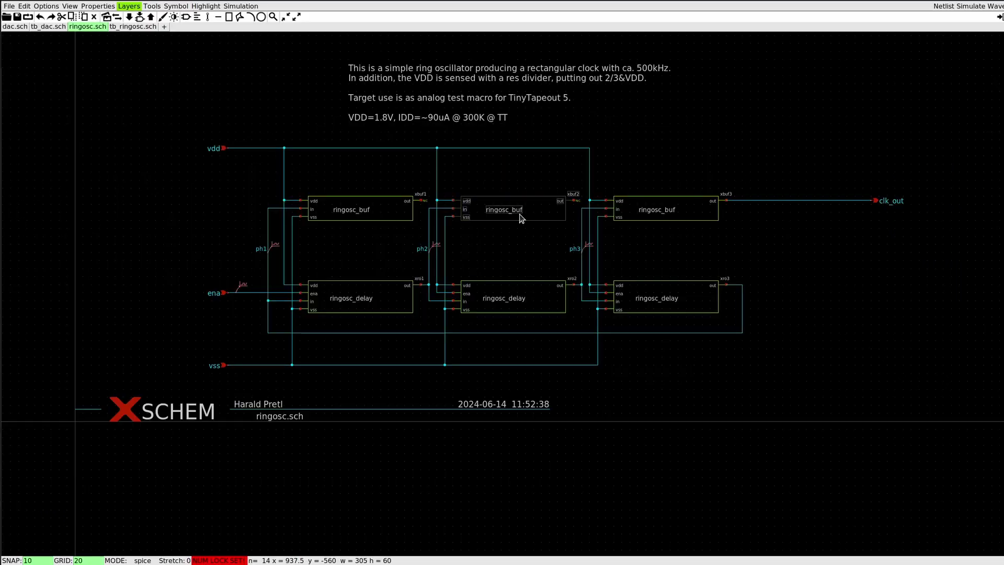
key(e)
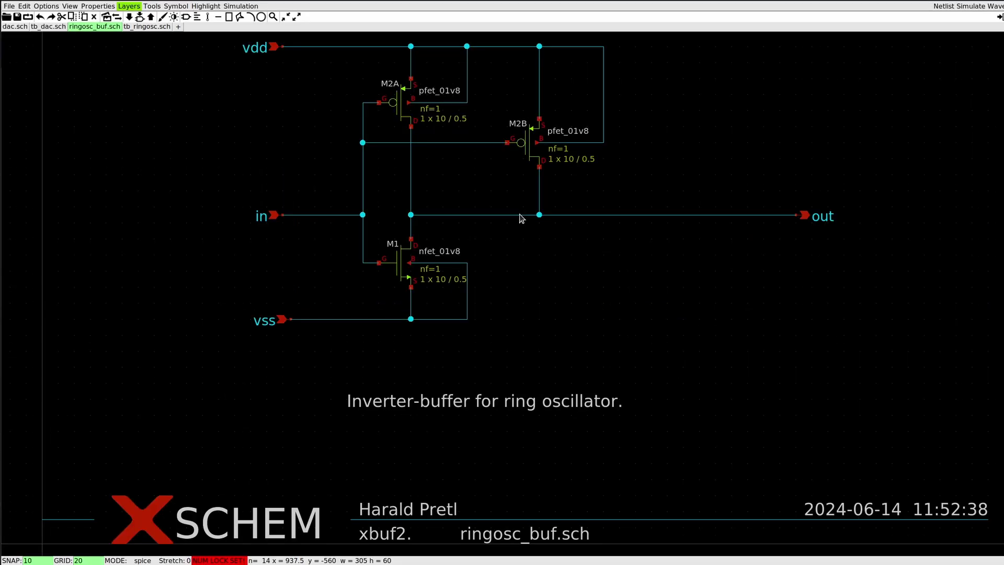
click(151, 17)
- Simulate tb_ringosc.sch and show clk and ph1 zoomed to 26–38 µs in an enlarged plot
click(119, 29)
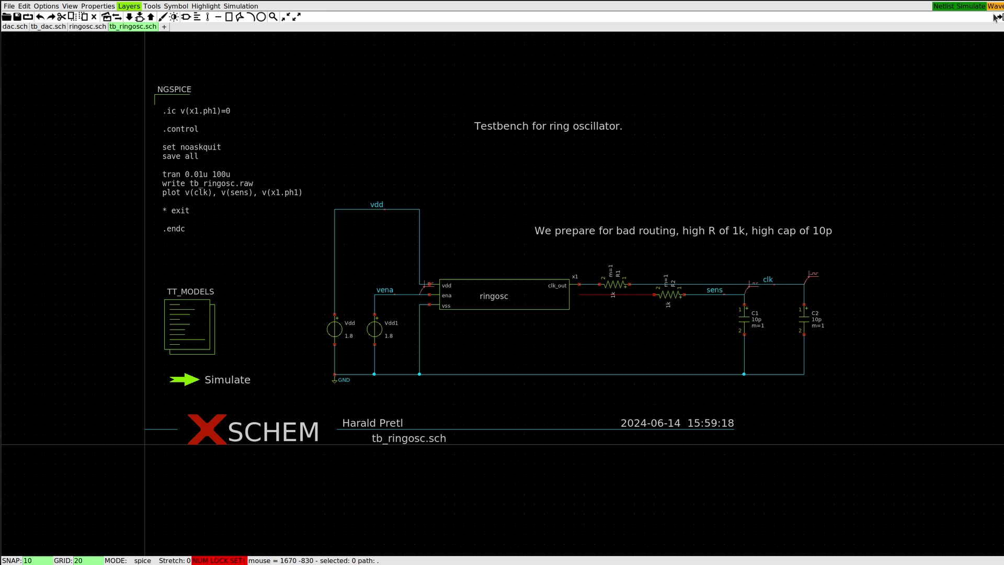
click(968, 6)
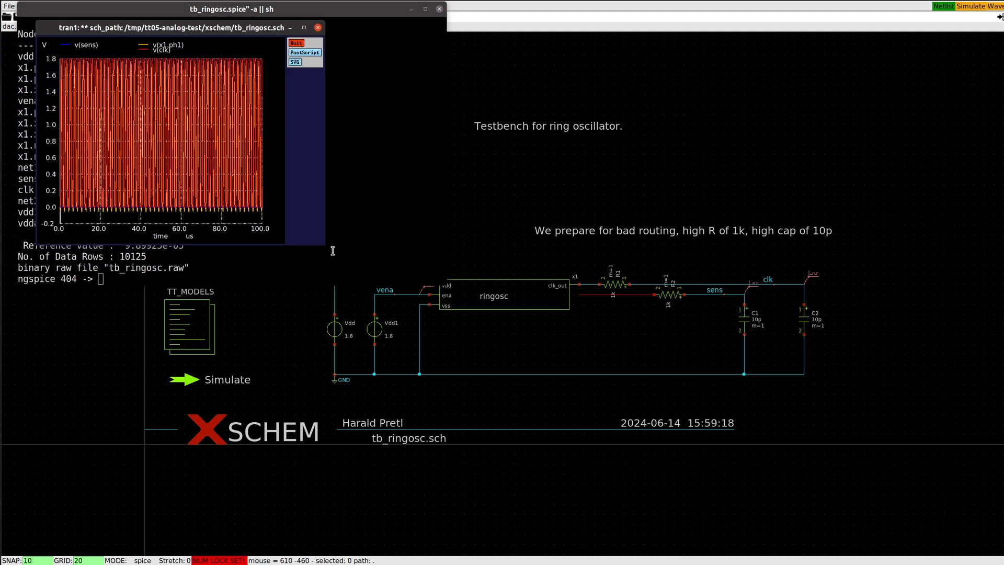
drag(320, 244, 652, 369)
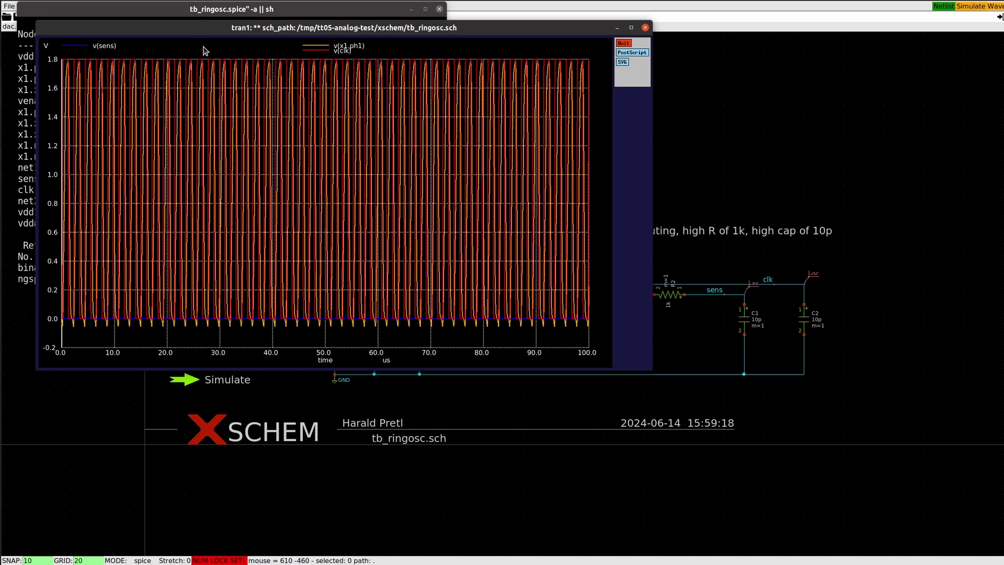
drag(204, 51, 262, 350)
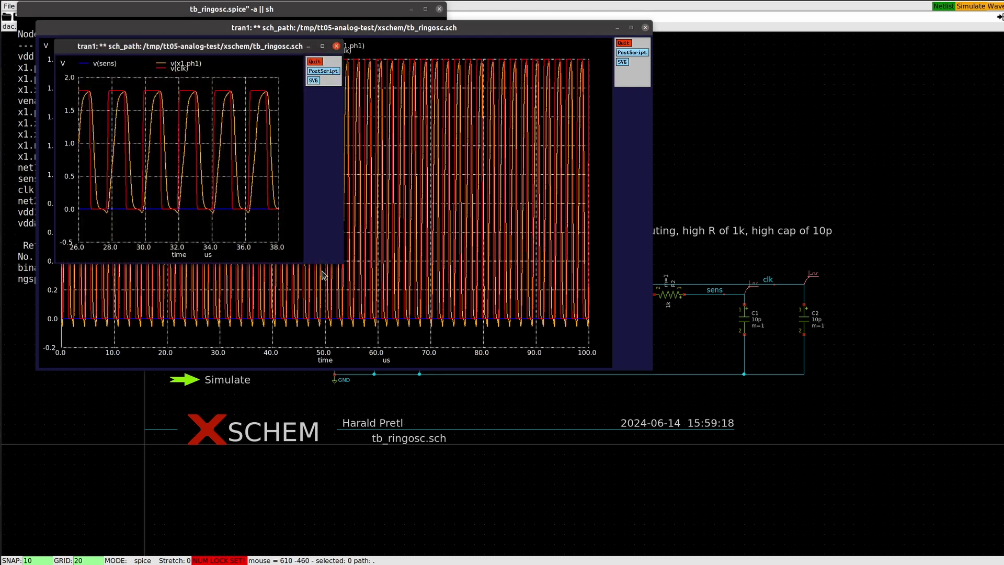
drag(341, 265, 820, 449)
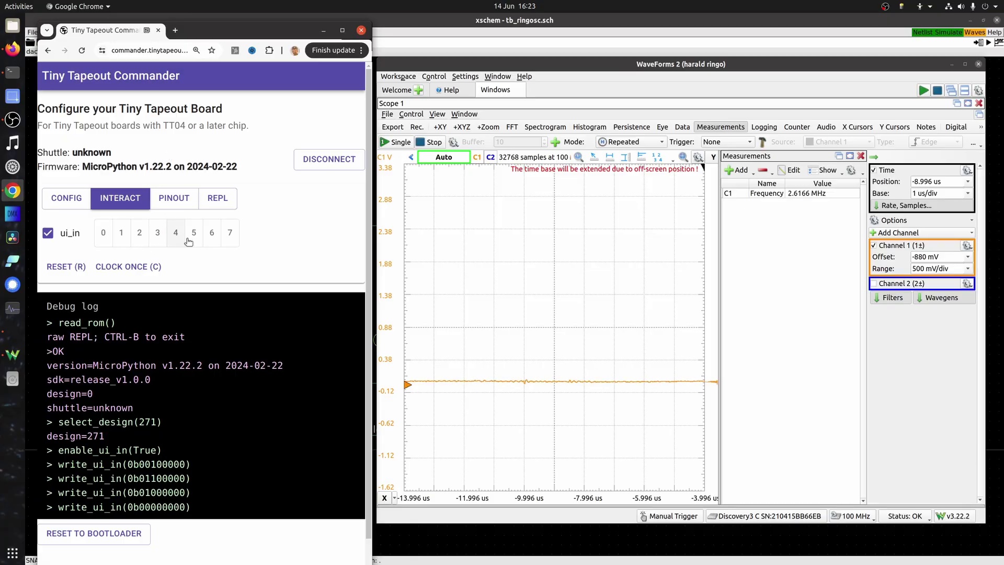
- Enable ui_in bits 5 and 6, then set the scope trigger to Auto for a stable ~374 kHz square wave
click(191, 238)
click(217, 238)
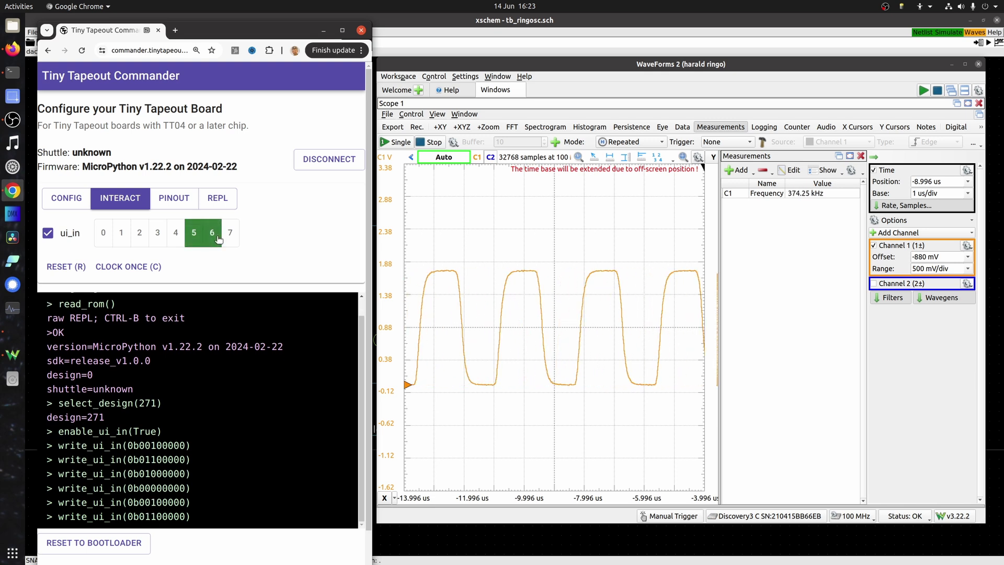
click(727, 142)
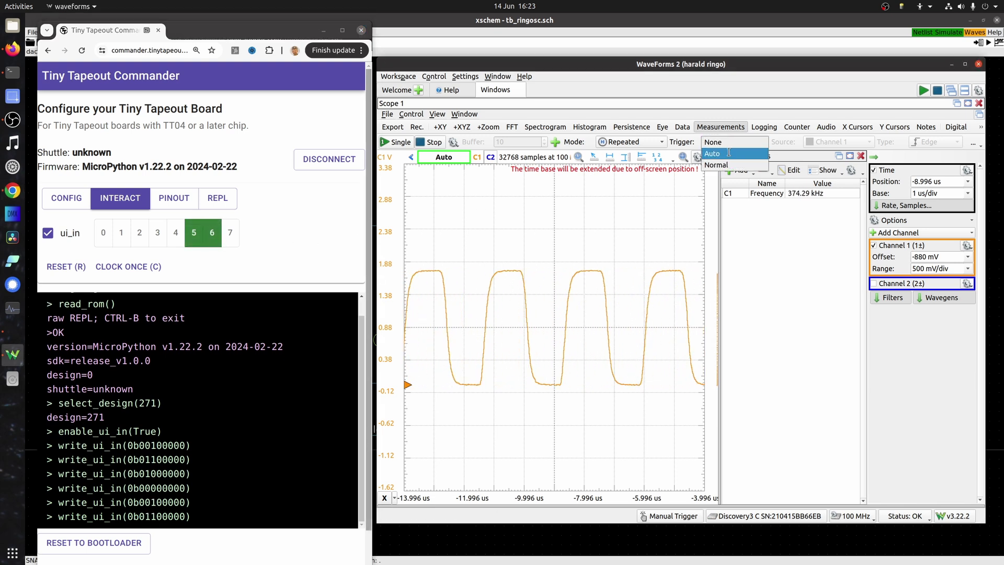
click(729, 152)
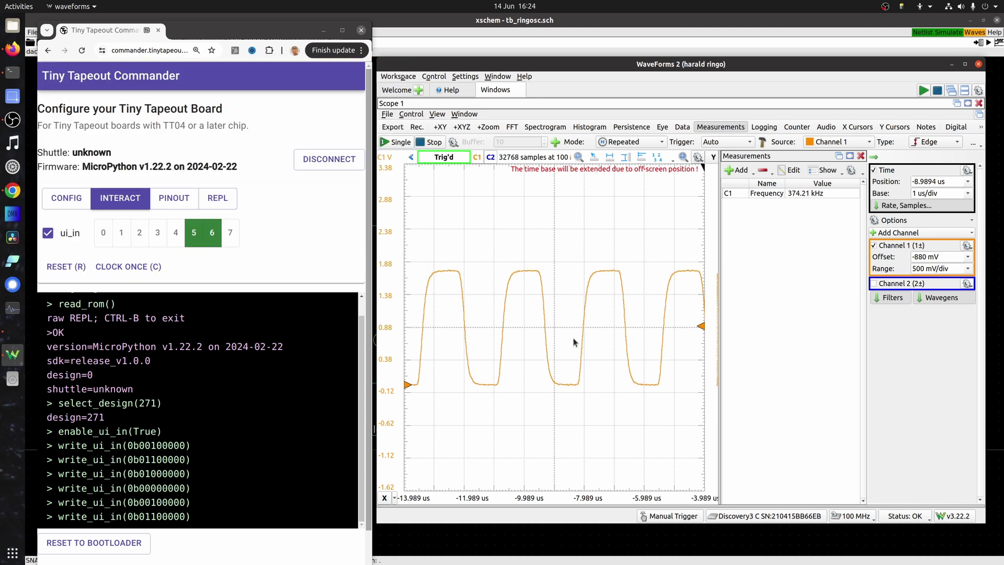
key(alt+Tab)
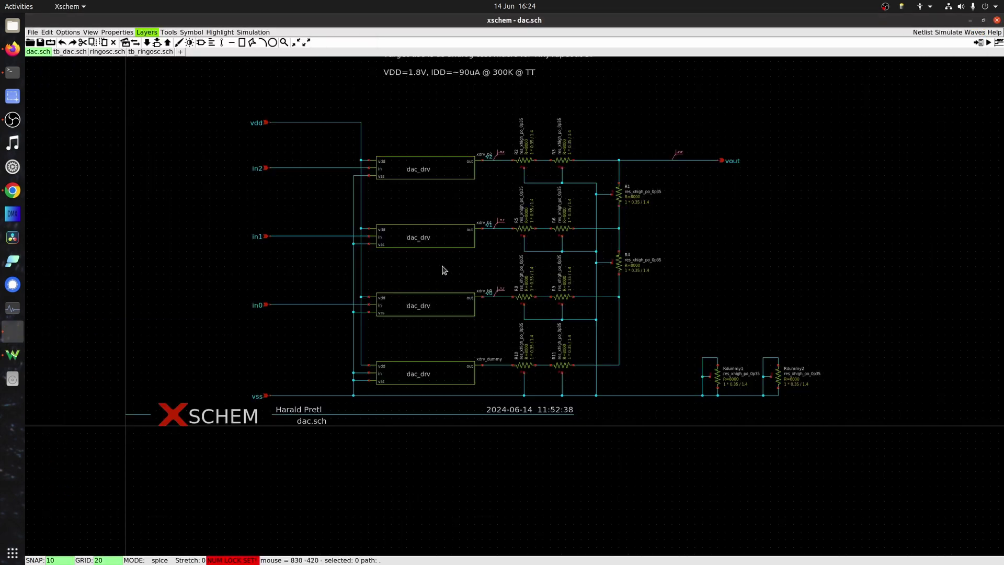
- Look inside one dac_drv buffer's schematic, then return to the DAC schematic
click(438, 241)
key(e)
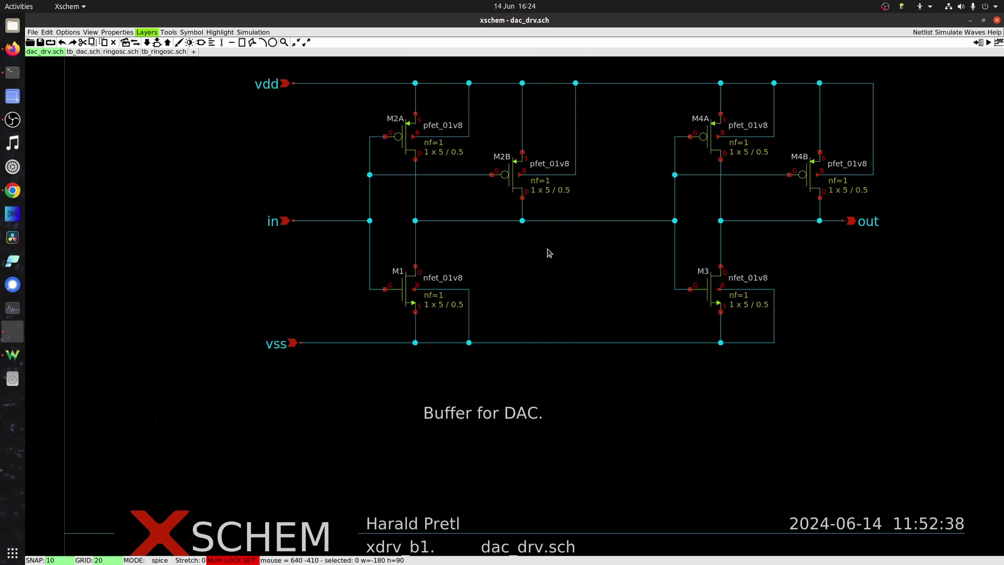
click(169, 43)
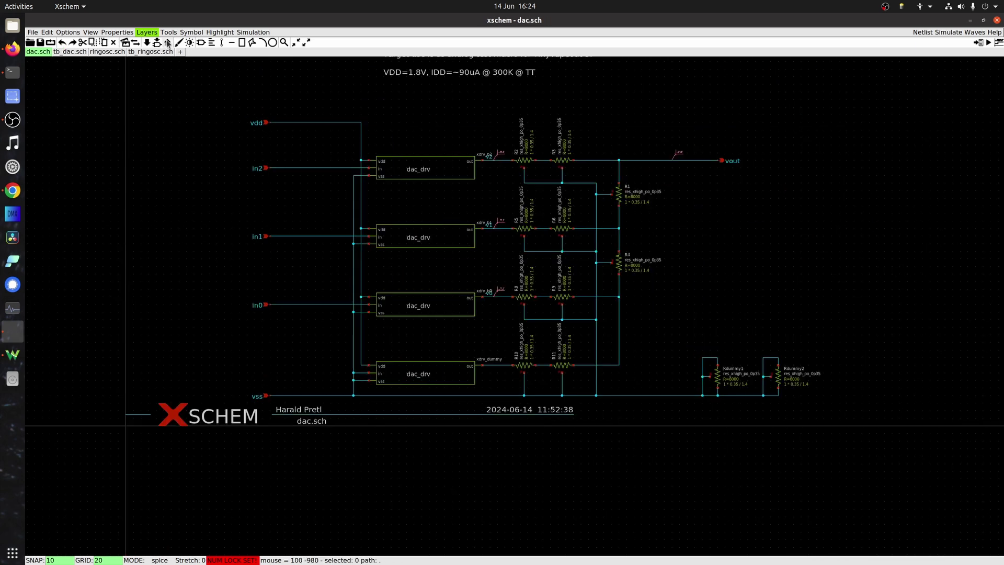
- Netlist and simulate tb_dac.sch, then enlarge the plot of the staircase vout
click(70, 53)
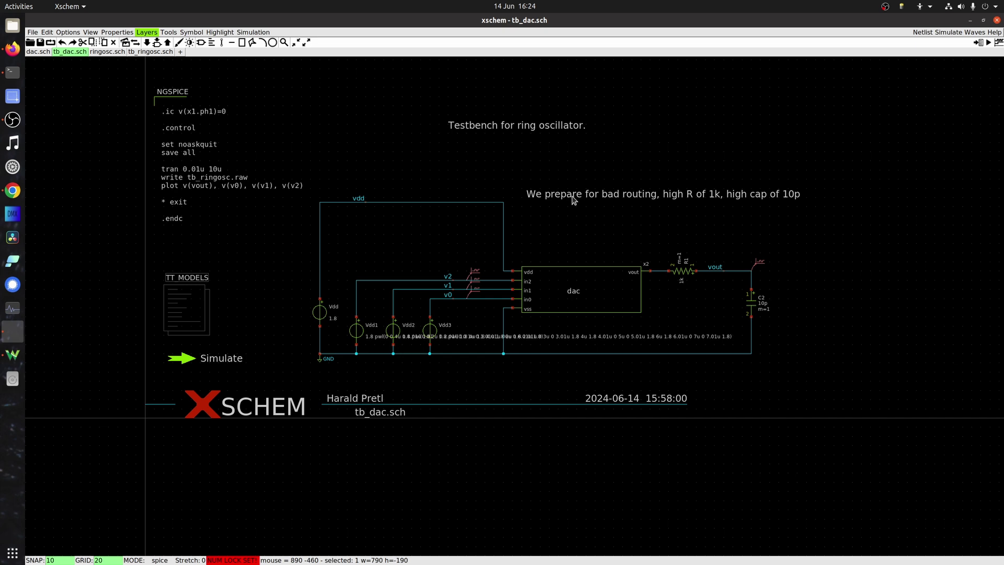
click(923, 32)
click(949, 32)
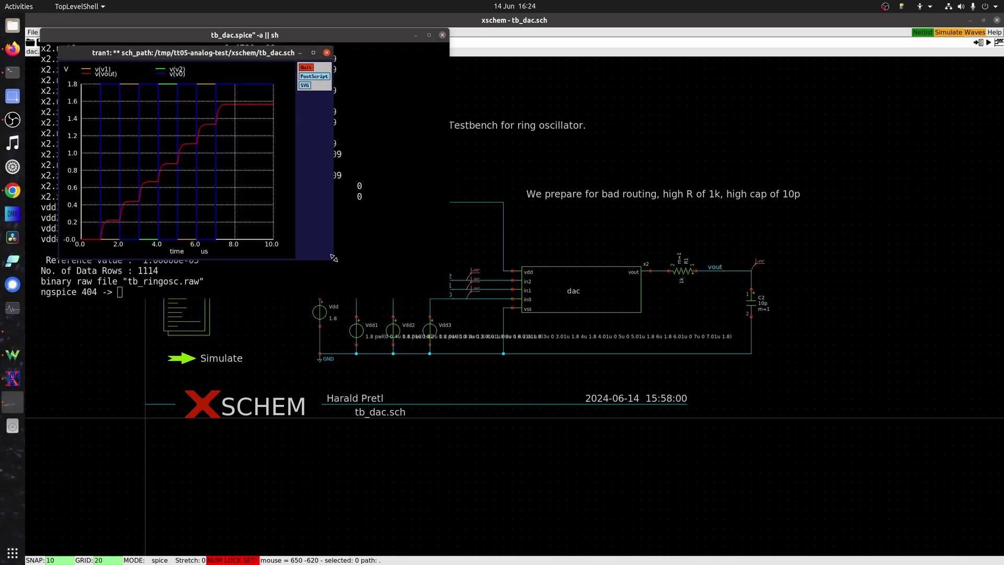
drag(333, 257, 709, 422)
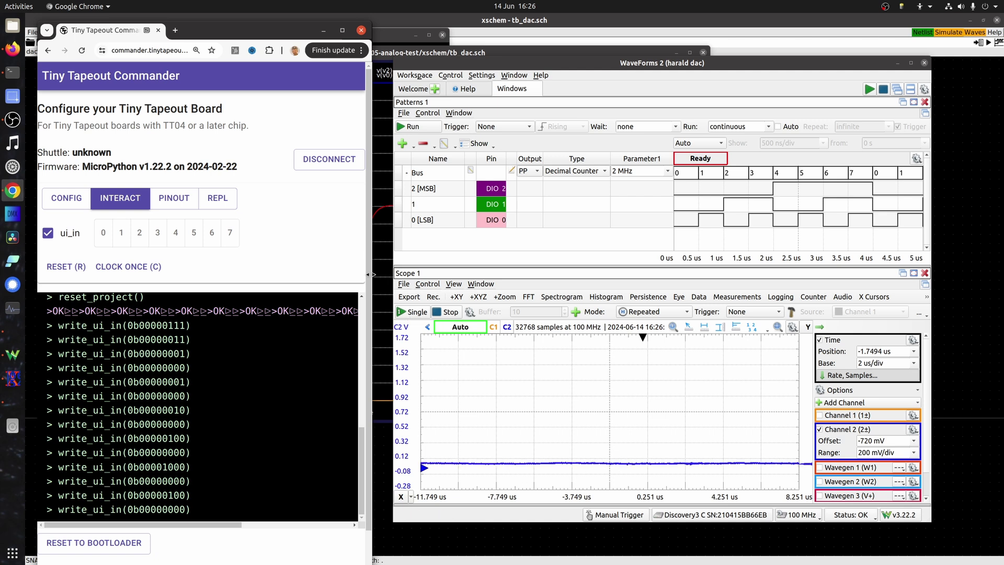
- Step the DAC through several codes by toggling ui_in bits 0–3, up to full scale
click(157, 235)
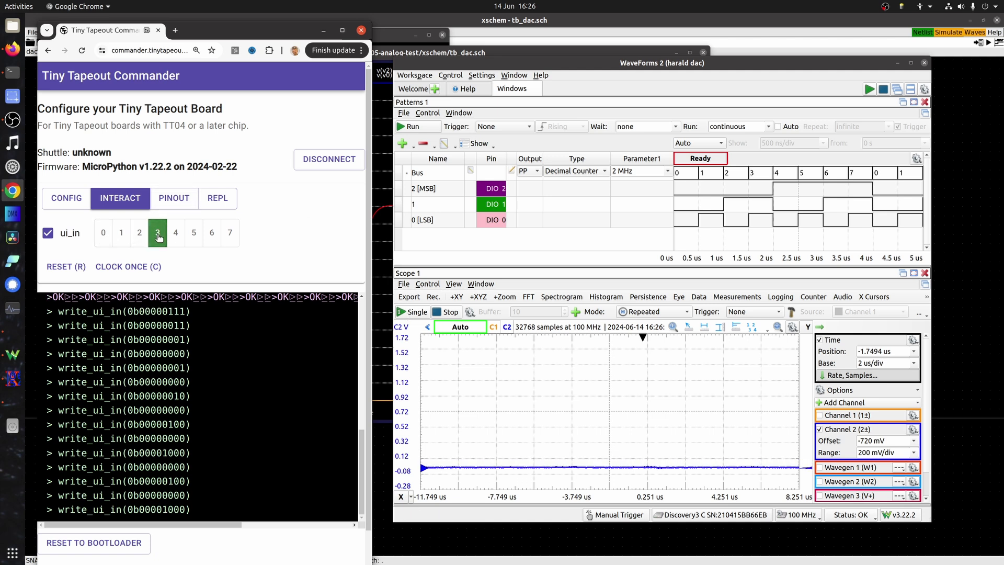
click(105, 235)
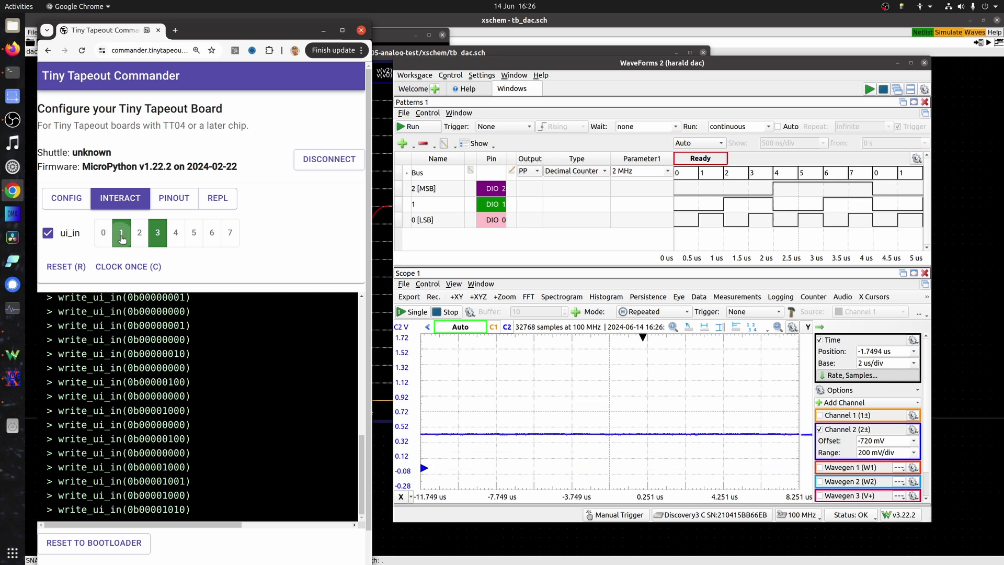
click(121, 236)
click(122, 236)
click(103, 233)
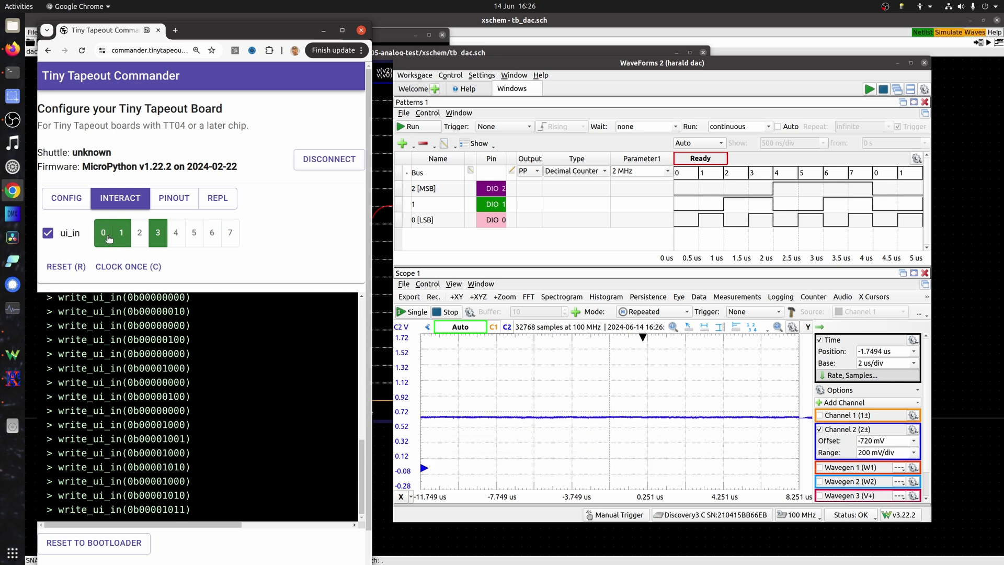
click(122, 235)
click(140, 235)
click(122, 235)
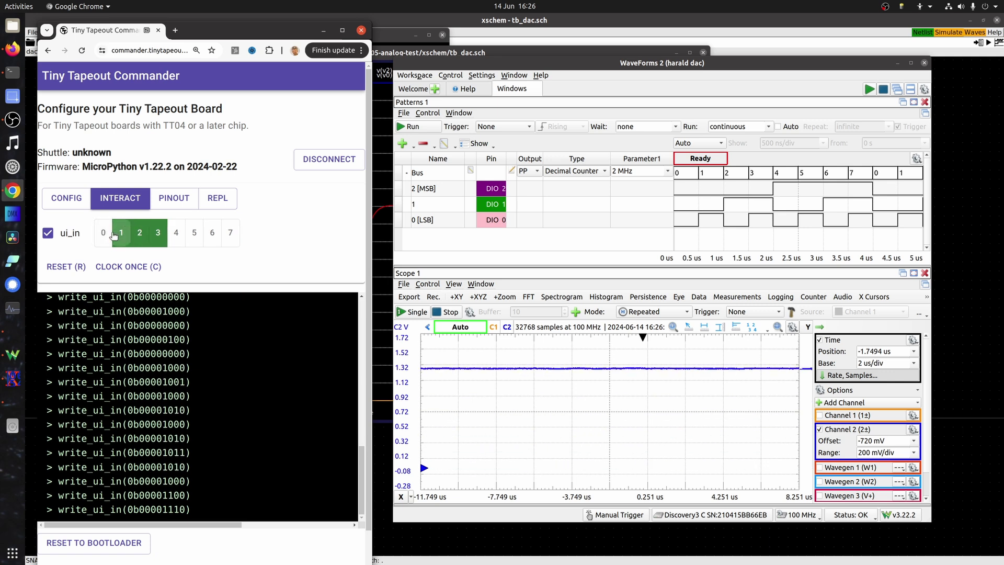
click(105, 236)
- Clear ui_in bits 0, 1, 2 and 3, returning all DAC inputs to zero
click(104, 235)
click(122, 235)
click(140, 235)
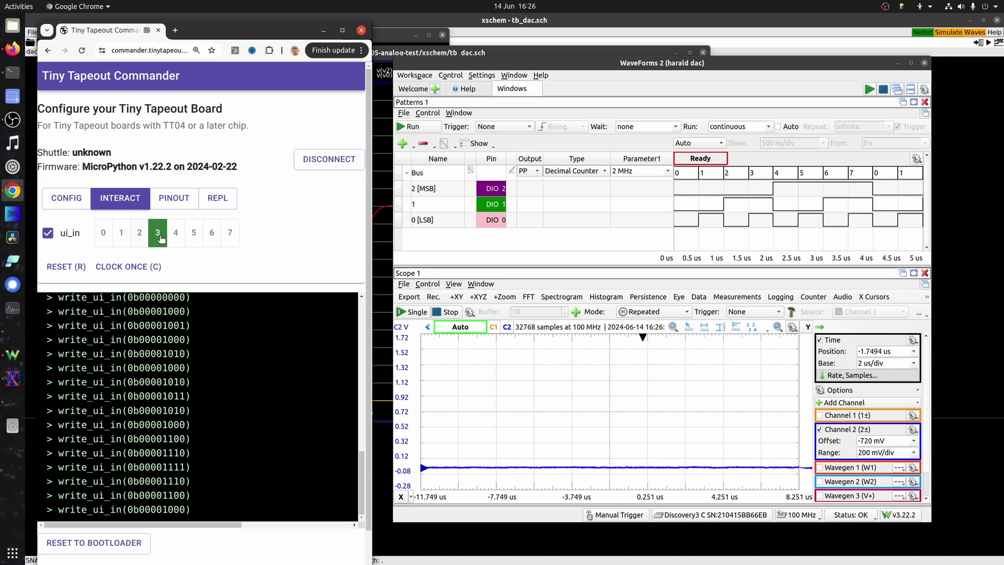
click(160, 237)
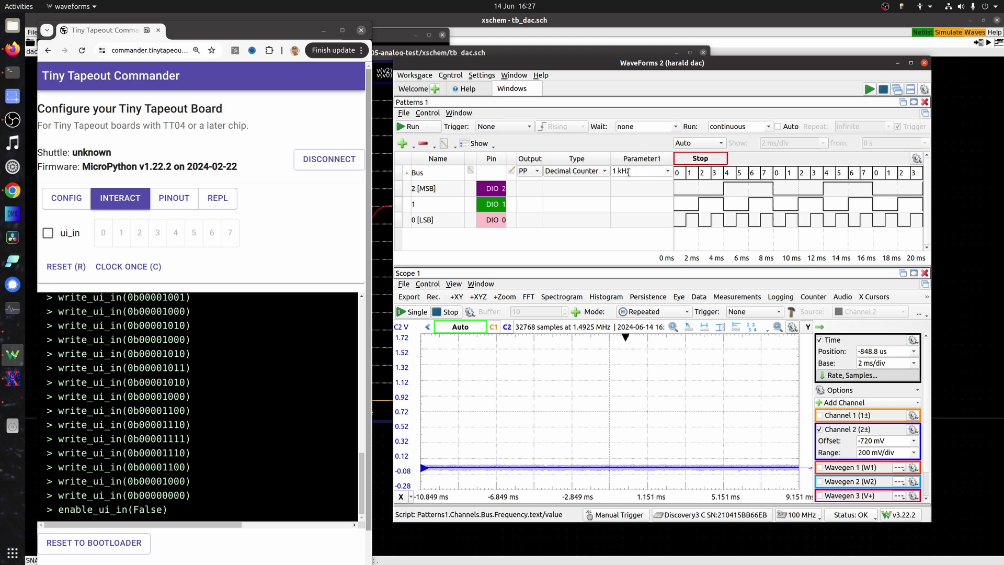
- Start the counter pattern on the DAC inputs and set the scope trigger to Normal
click(430, 130)
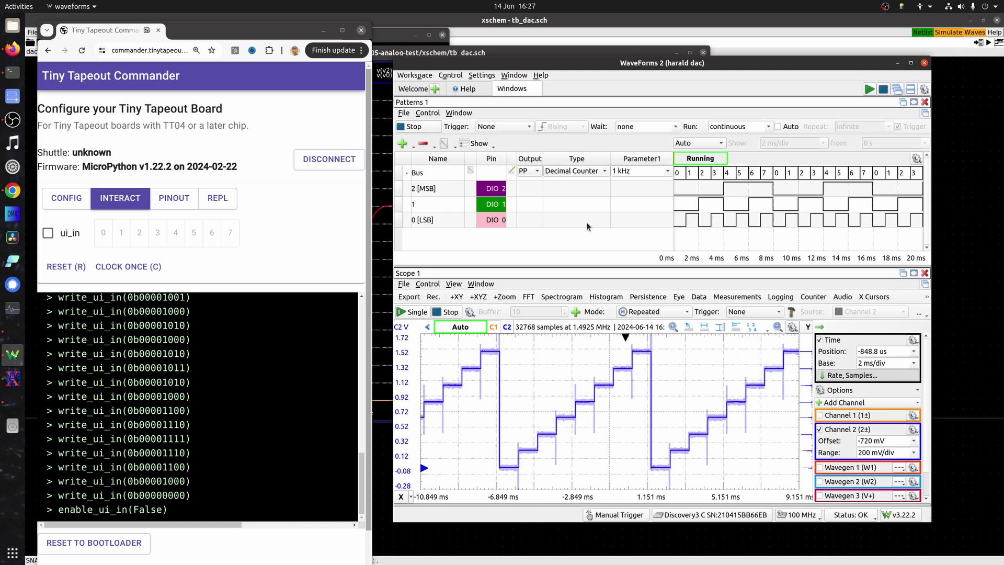
click(758, 311)
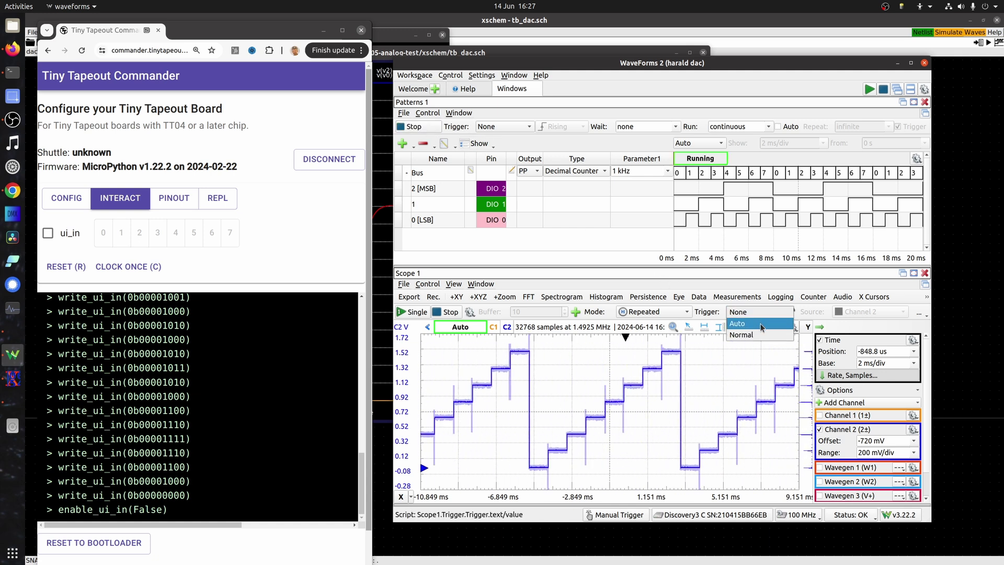
click(741, 335)
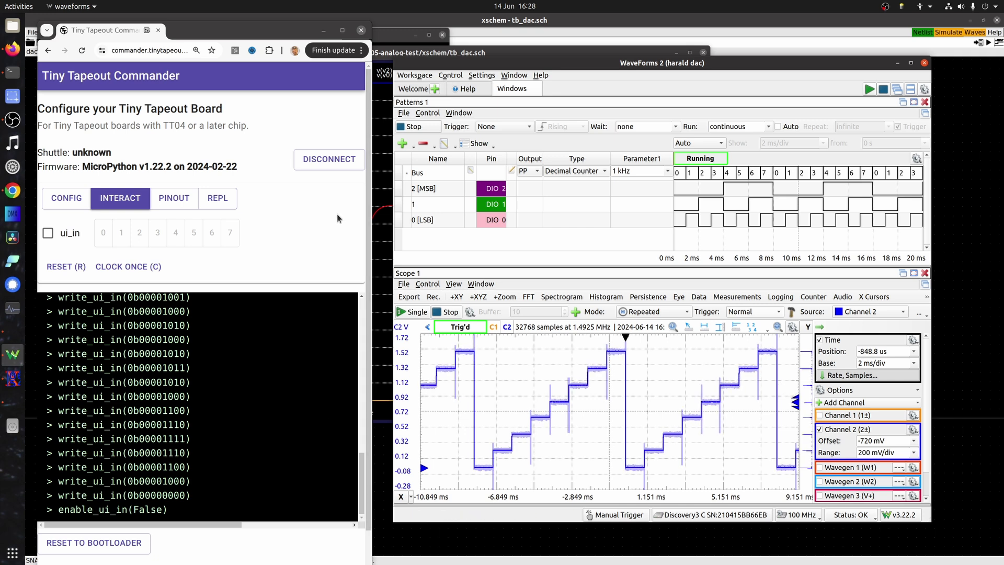
- Set the counter clock to 100 kHz and widen the window to show the eight-step staircase
scroll(690, 433, up, 5)
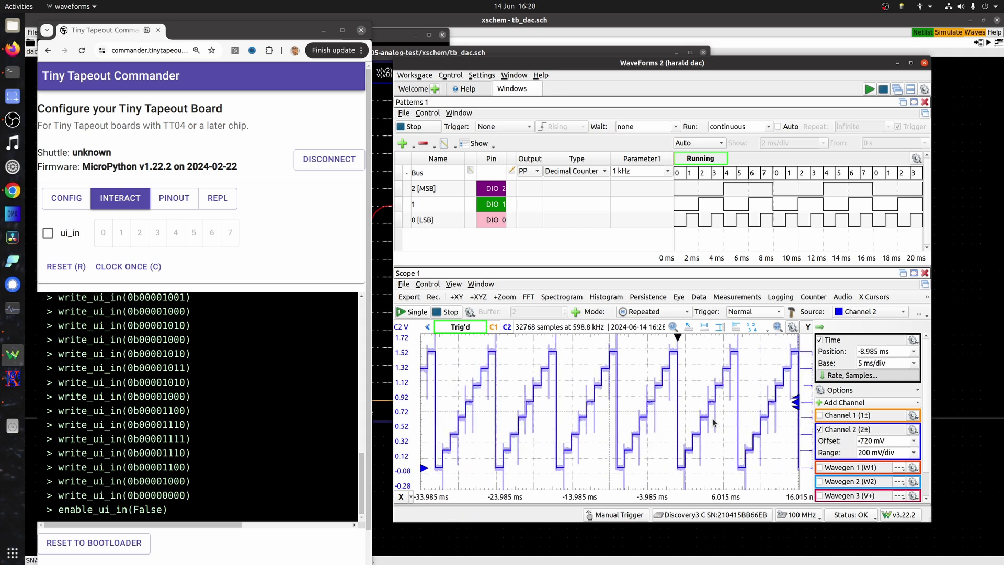
click(667, 178)
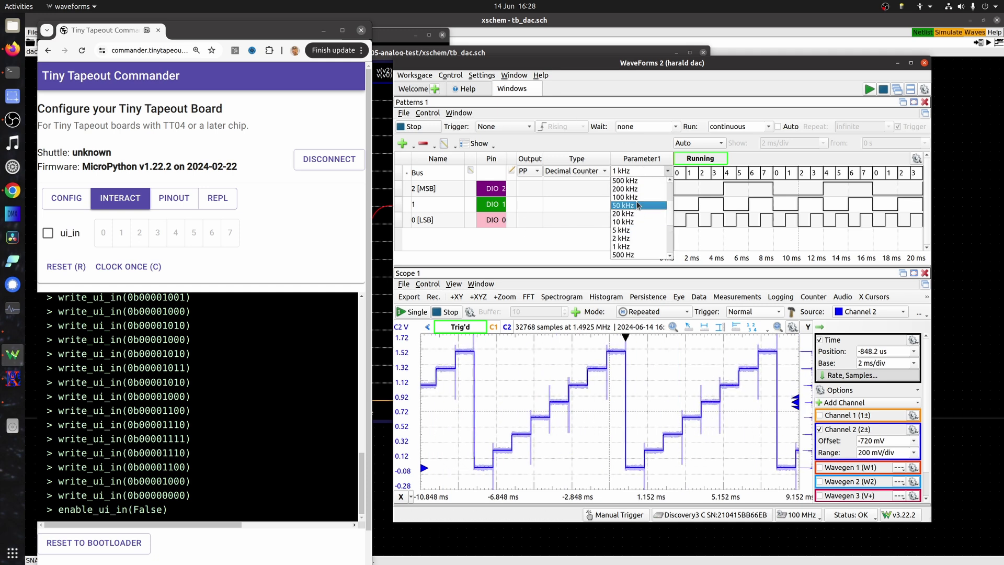
click(635, 198)
scroll(607, 461, up, 8)
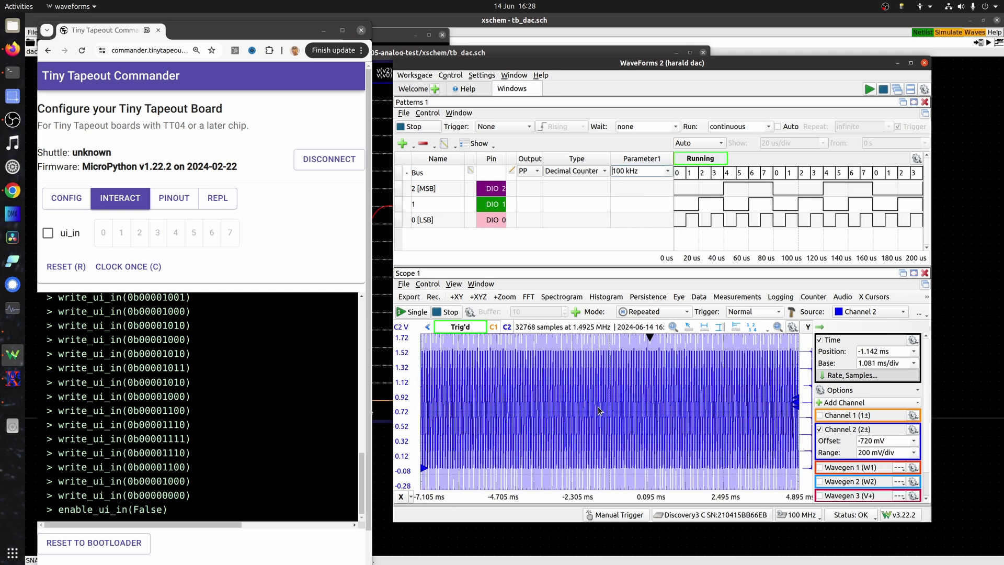
scroll(600, 415, down, 1)
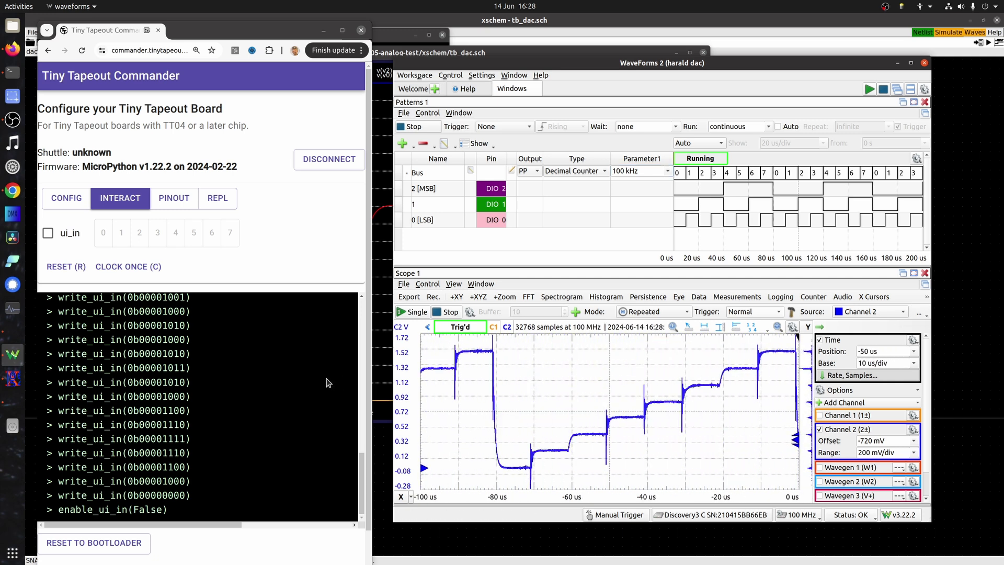
drag(396, 367, 149, 368)
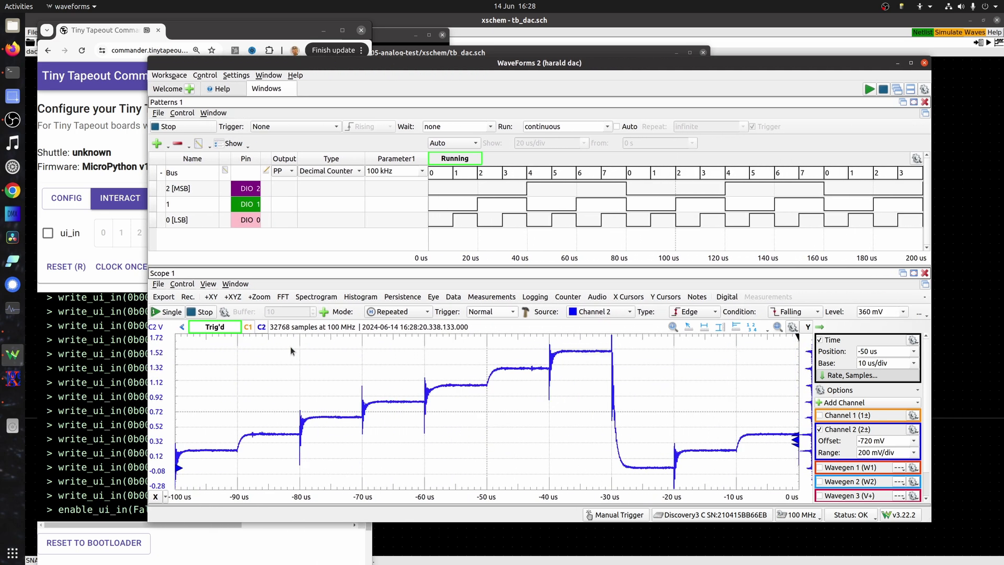